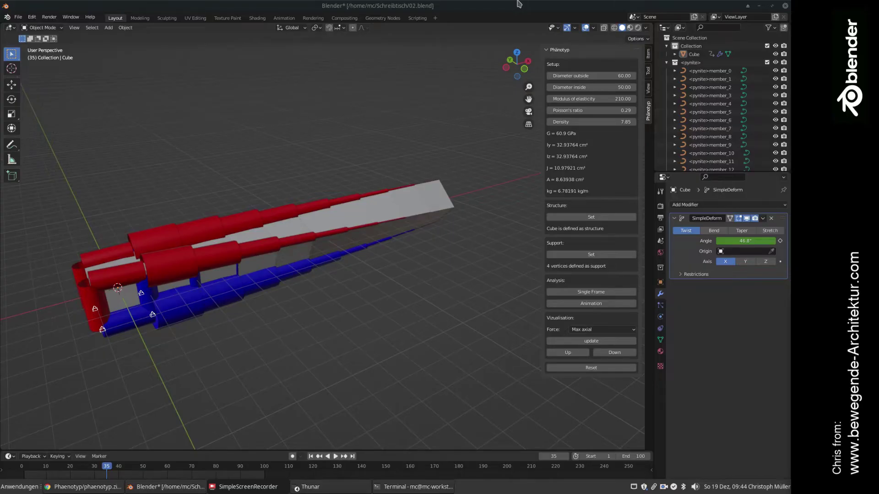
Reset the Phaenotyp panel to clear the earlier analysis results.
left_click(591, 369)
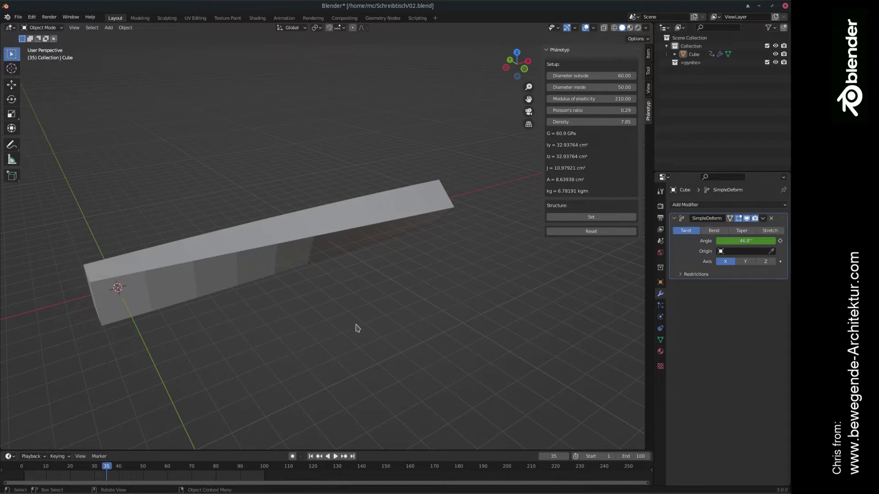
Delete the SimpleDeform twist modifier, select the Cube beam and show its Object Data properties.
left_click(772, 220)
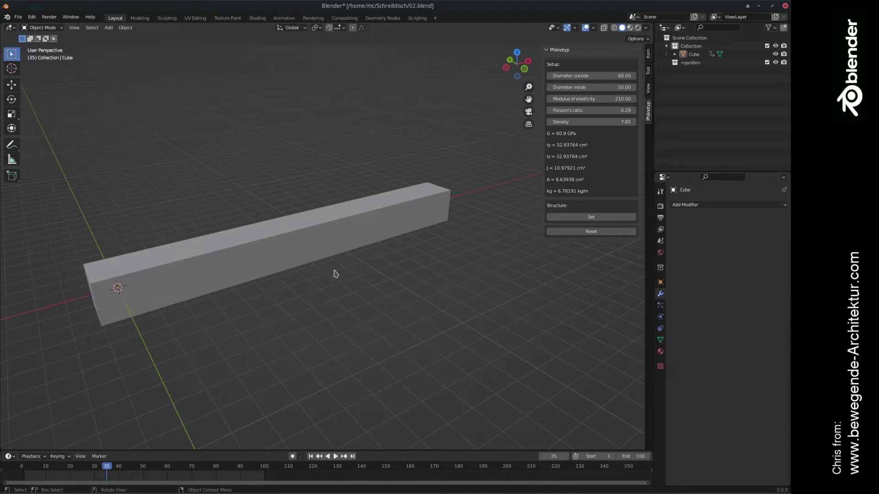
left_click(302, 240)
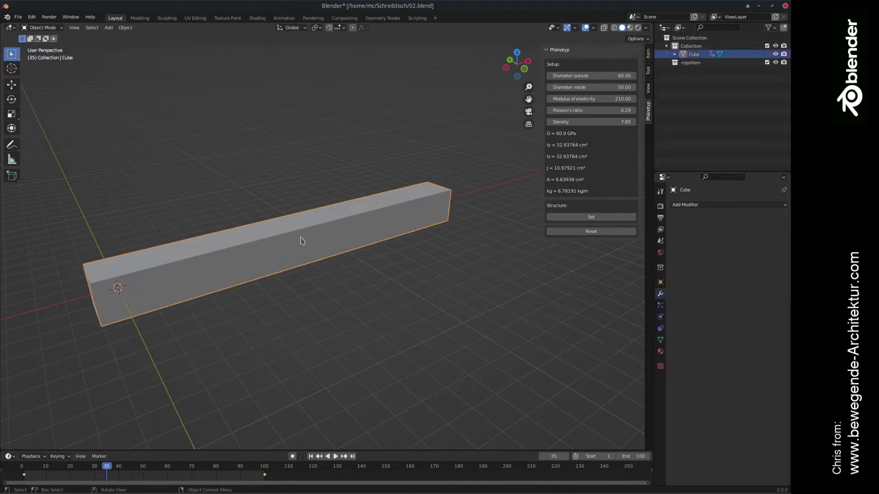
middle_click_drag(302, 240, 329, 238)
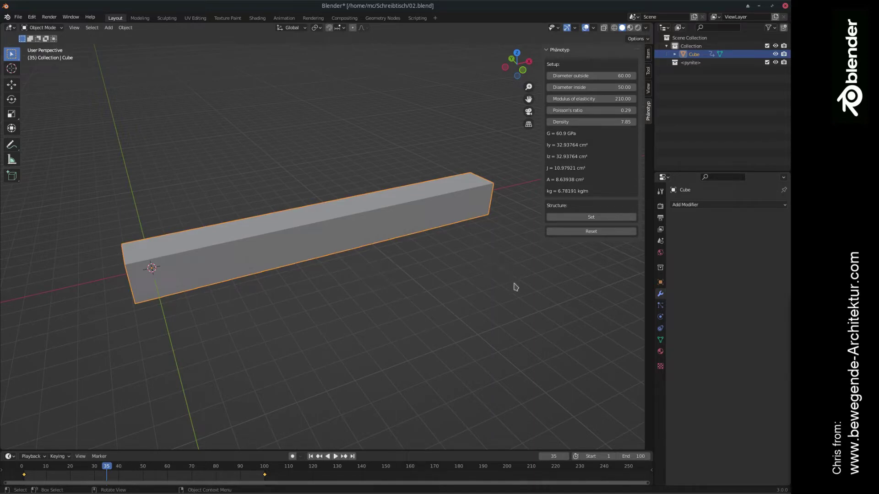
left_click(660, 339)
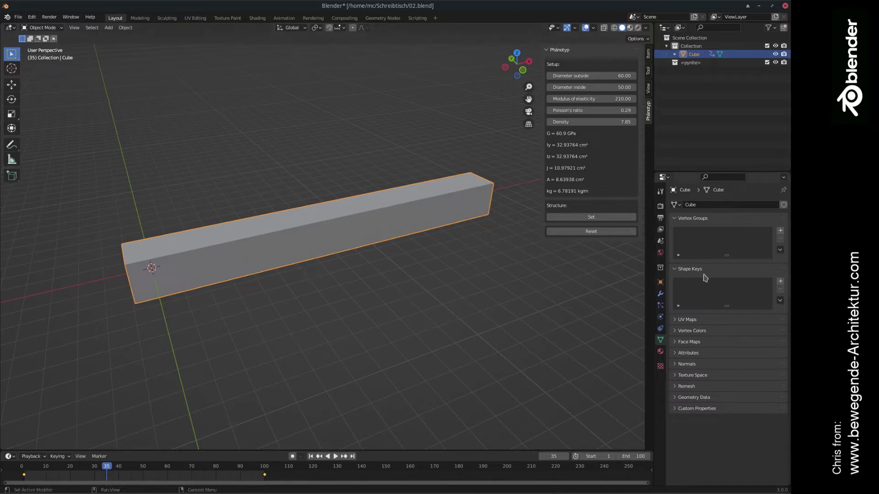
Add the Basis and Key 1 shape keys to the Cube and enter Edit Mode.
left_click(780, 282)
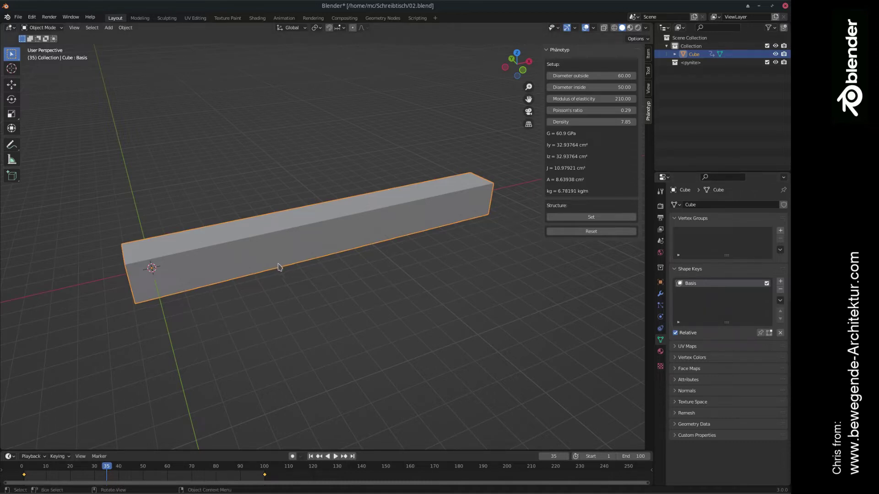
left_click(780, 281)
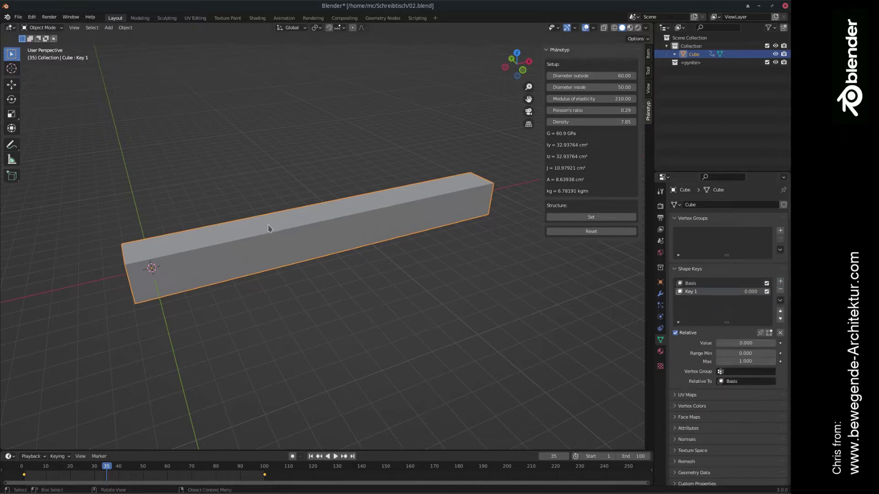
key("Tab")
In Key 1, raise the top middle vertex along Z with widened proportional falloff into an arch.
left_click(340, 217)
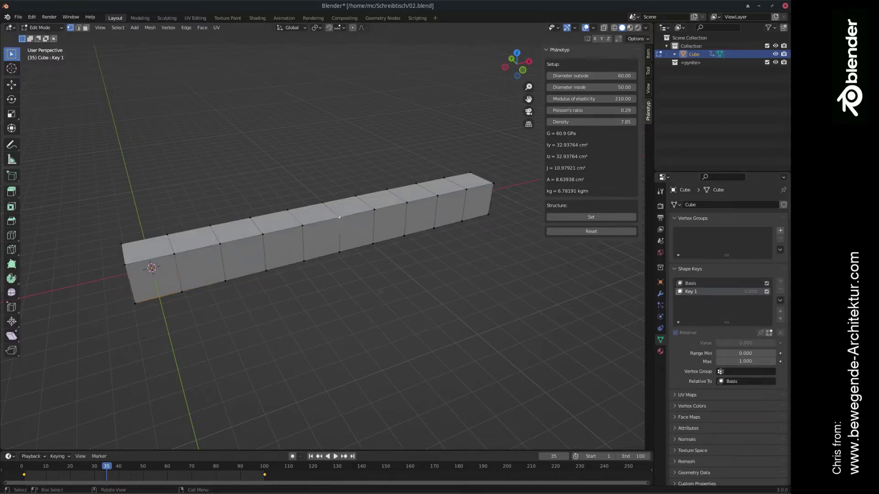
key("g")
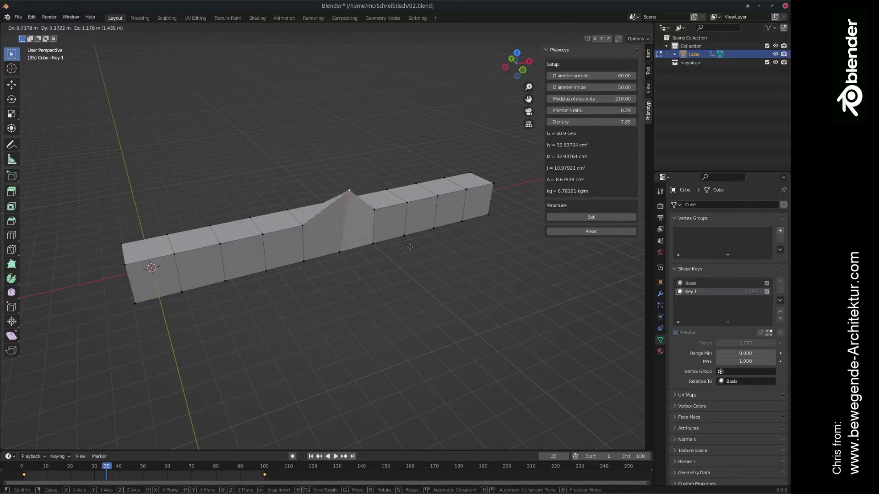
key("Escape")
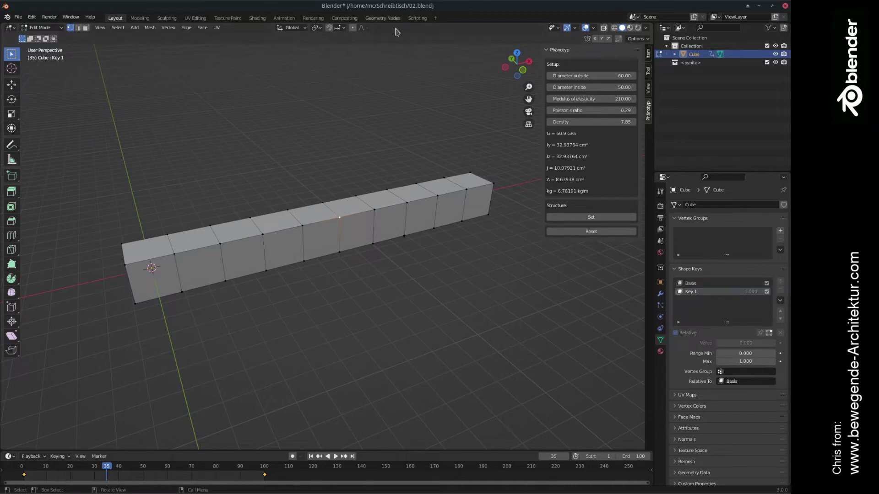
left_click(353, 28)
key("g")
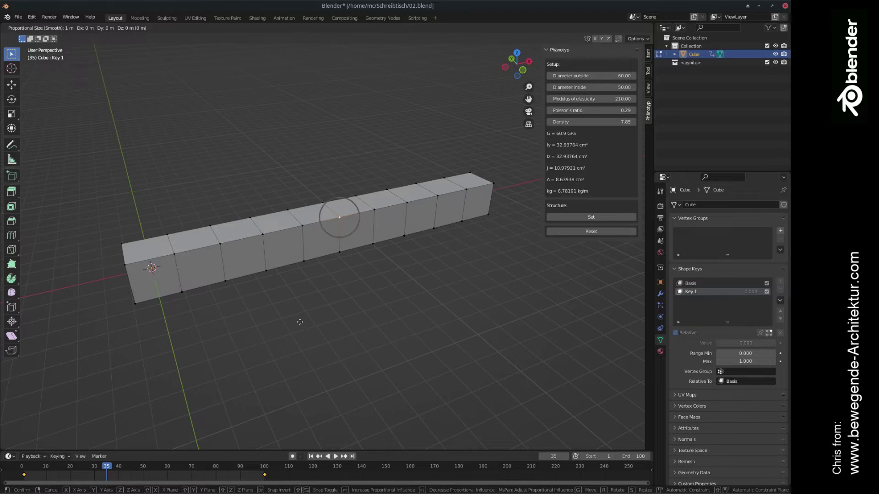
key("z")
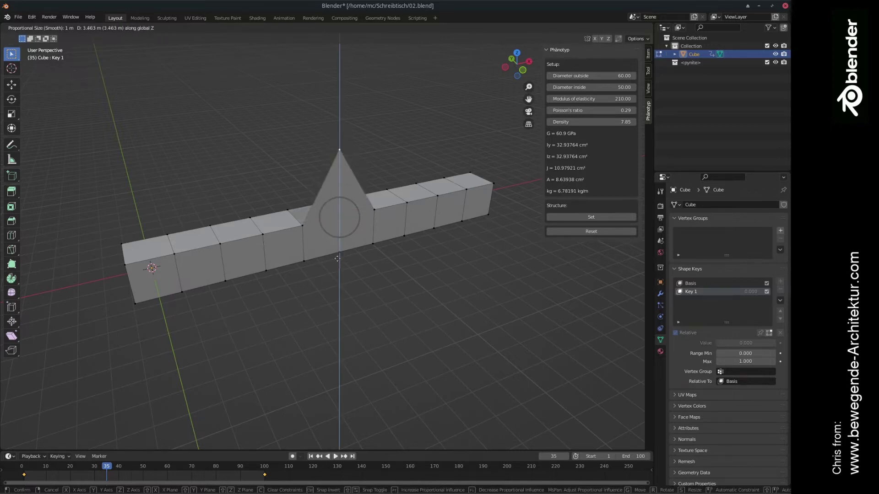
scroll(352, 311, "down", 17)
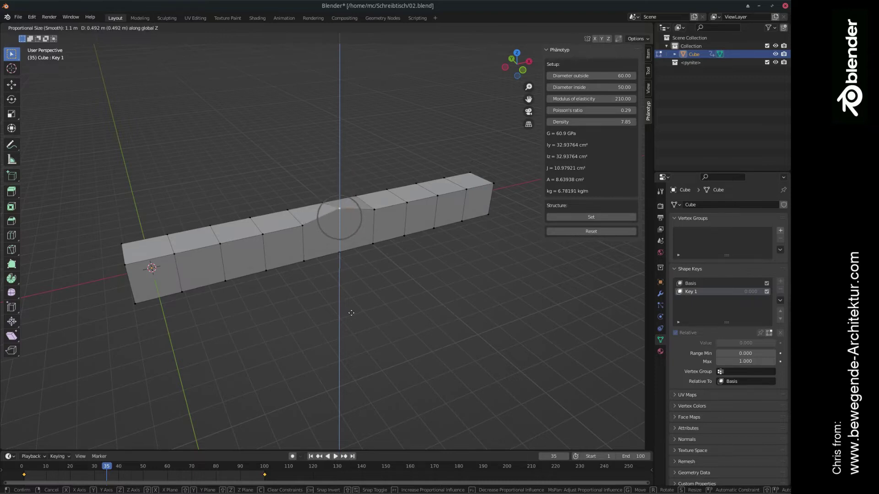
scroll(351, 302, "down", 7)
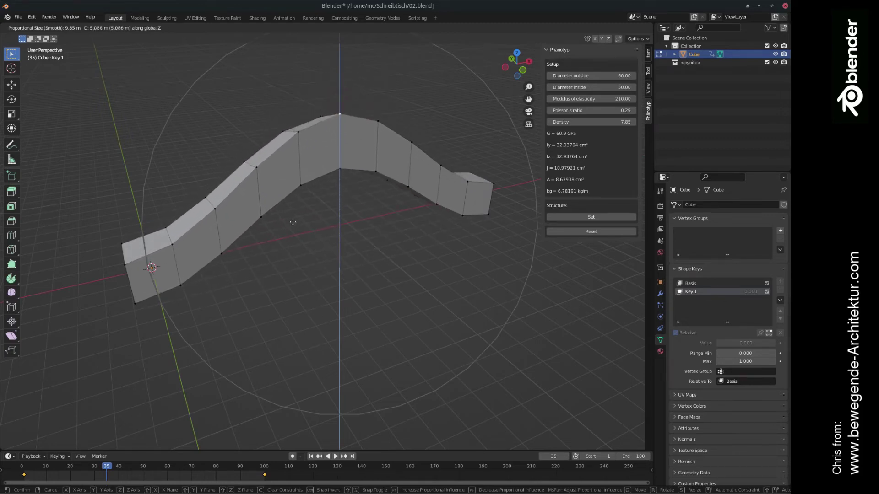
key("Escape")
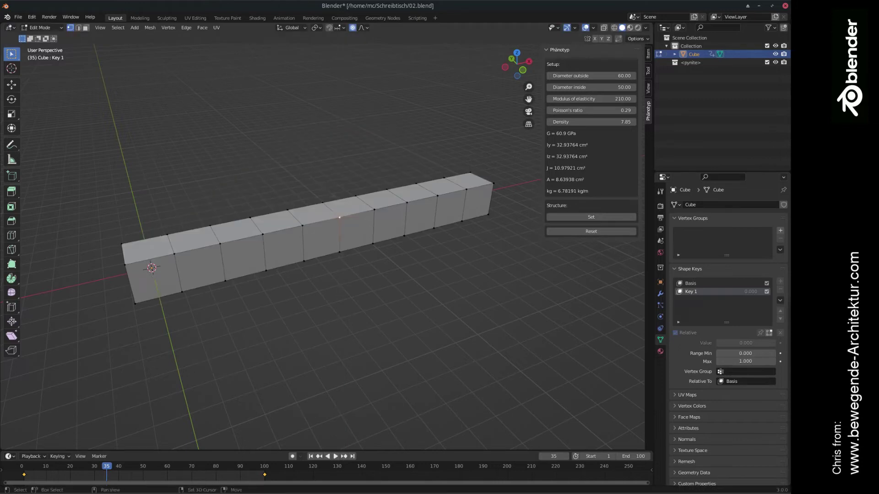
key("g")
key("z")
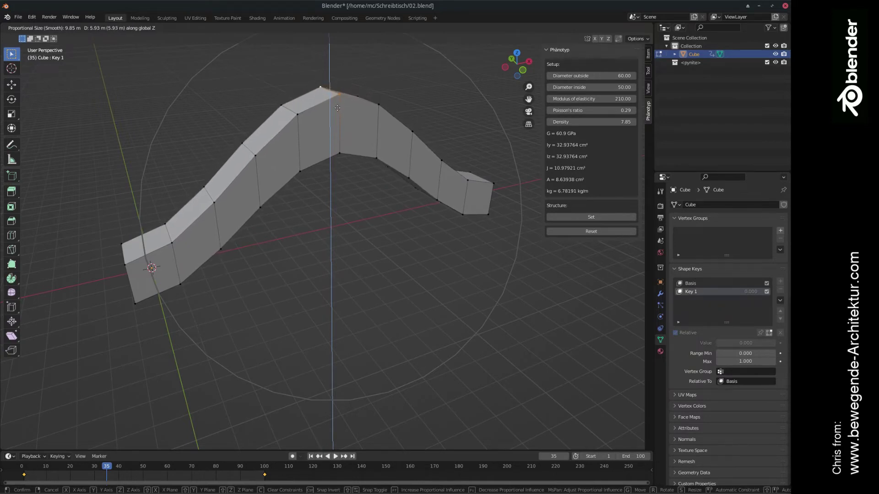
left_click(337, 106)
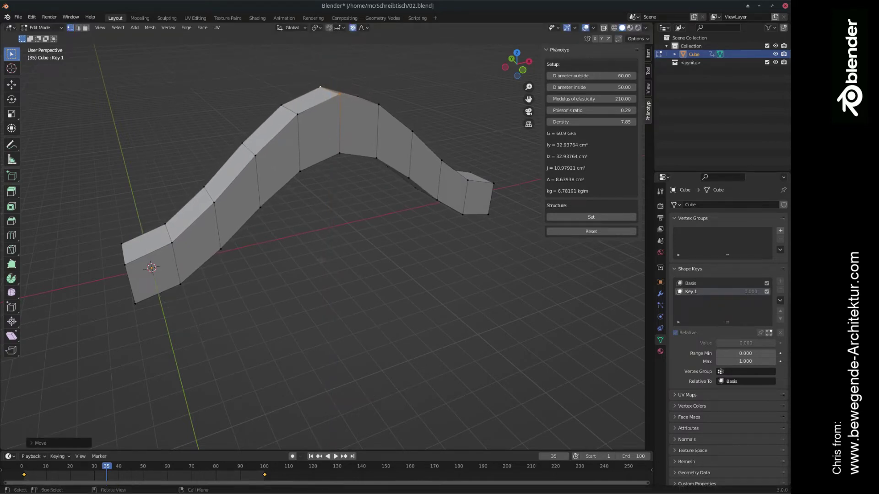
Back in Object Mode, slide Key 1's value up to preview the arch, then return it to 0.
key("Tab")
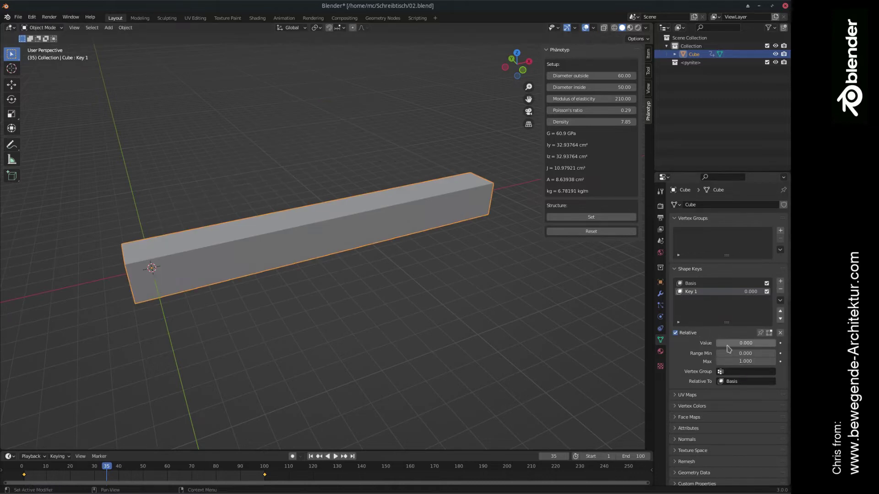
mouse_move(729, 344)
left_mouse_down()
mouse_move(775, 344)
mouse_move(717, 343)
mouse_move(776, 343)
mouse_move(717, 343)
left_mouse_up()
mouse_move(730, 344)
left_mouse_down()
mouse_move(780, 344)
mouse_move(717, 344)
left_mouse_up()
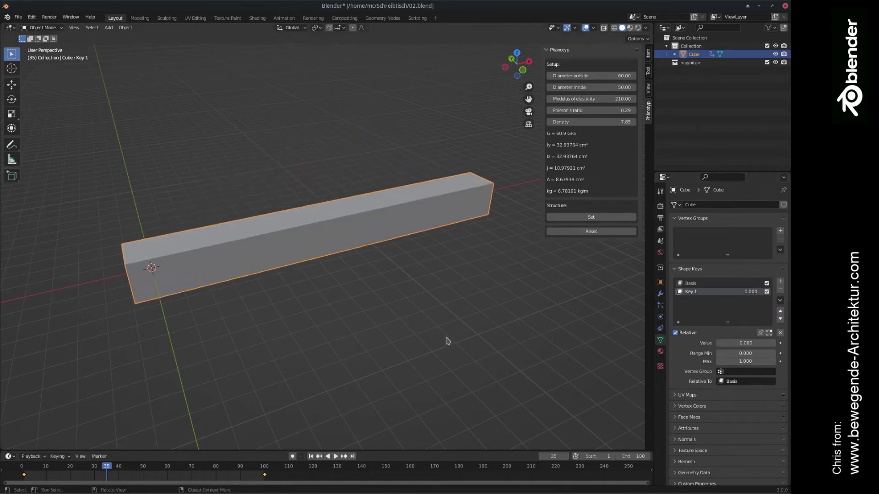
Add Key 2 and rotate the beam's far-end vertex about X with widened proportional falloff.
left_click(779, 282)
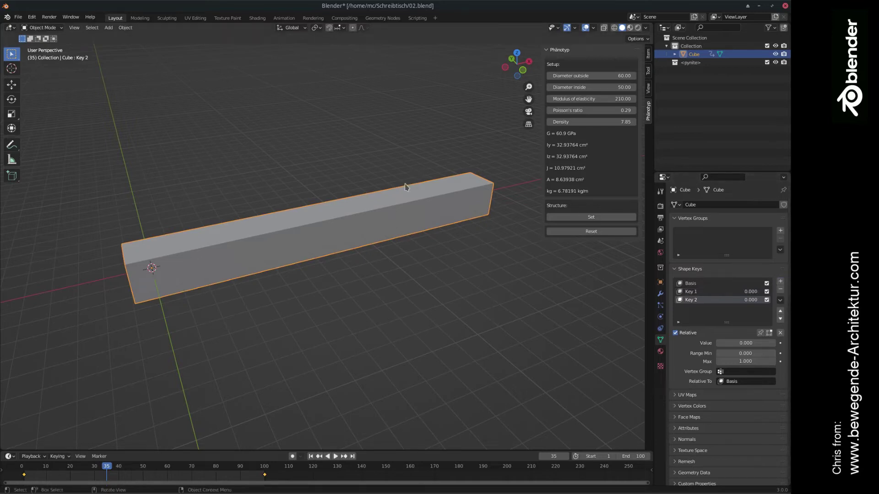
key("Tab")
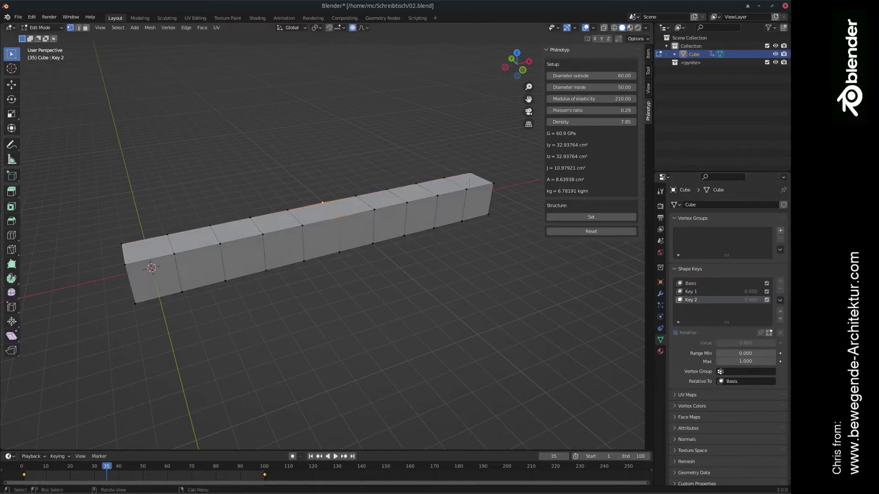
left_click(493, 183)
key("r")
key("x")
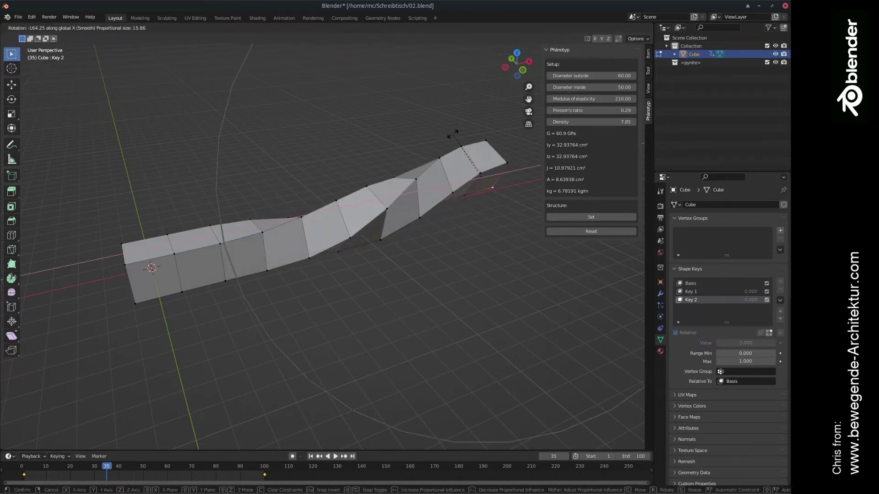
scroll(453, 134, "down", 1)
scroll(453, 134, "down", 1)
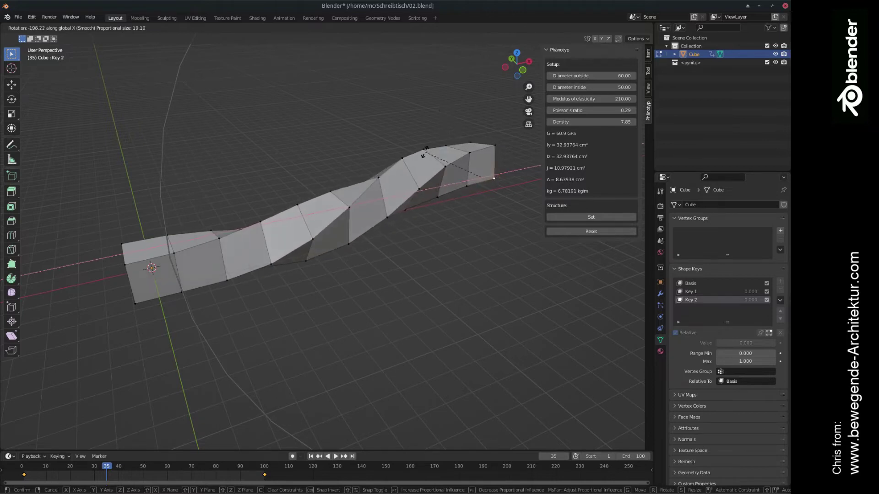
left_click(423, 153)
key("Tab")
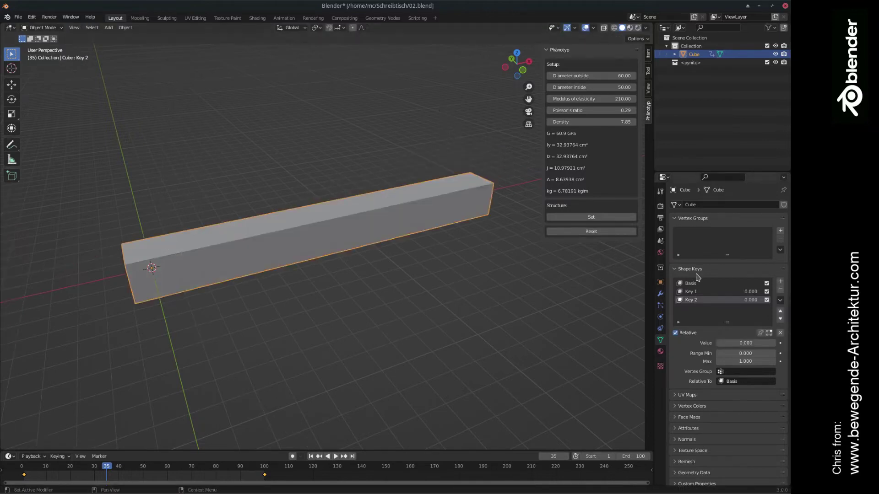
Add Key 3 and rotate the beam's bottom-right corner about Y so the right end curls up.
left_click(780, 281)
key("Tab")
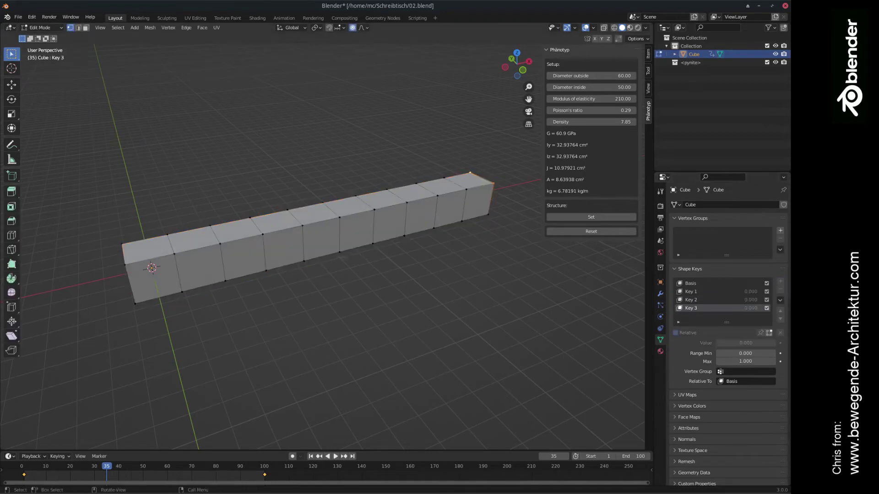
middle_click_drag(440, 275, 453, 220)
left_click(501, 227)
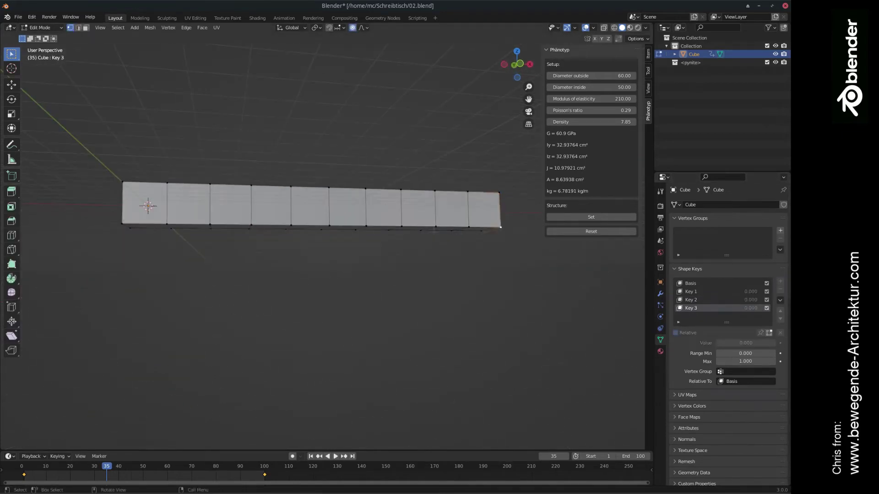
key("r")
key("y")
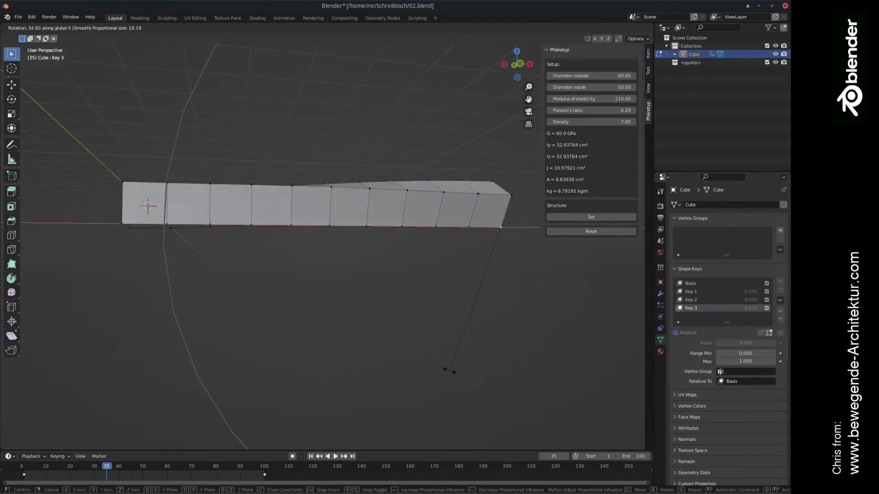
left_click(301, 292)
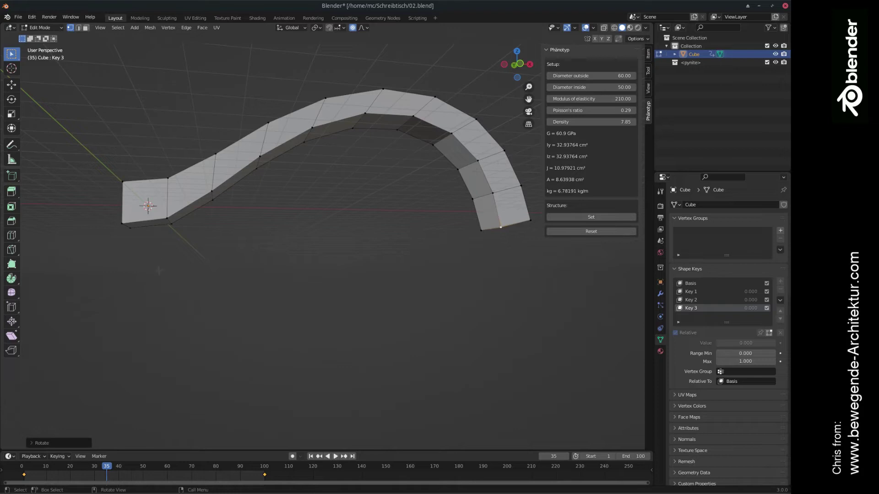
Bend the left end about Y as well, then return to Object Mode.
left_click(121, 224)
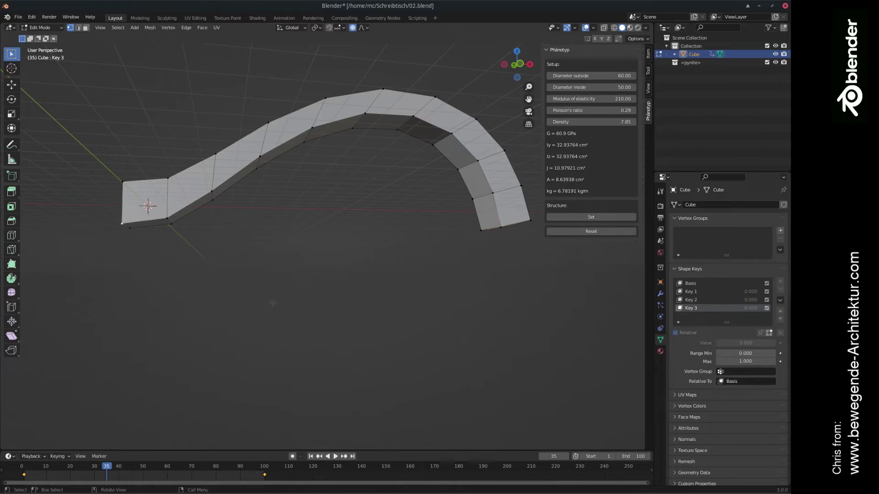
key("s")
key("y")
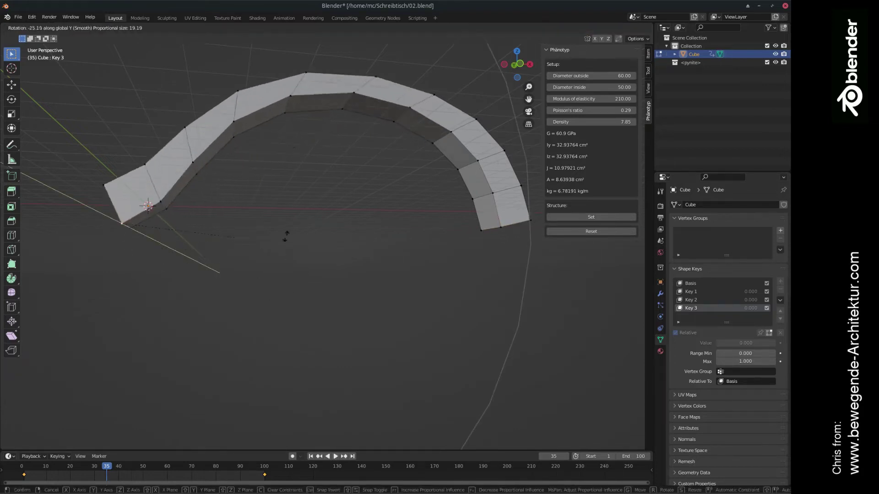
left_click(278, 196)
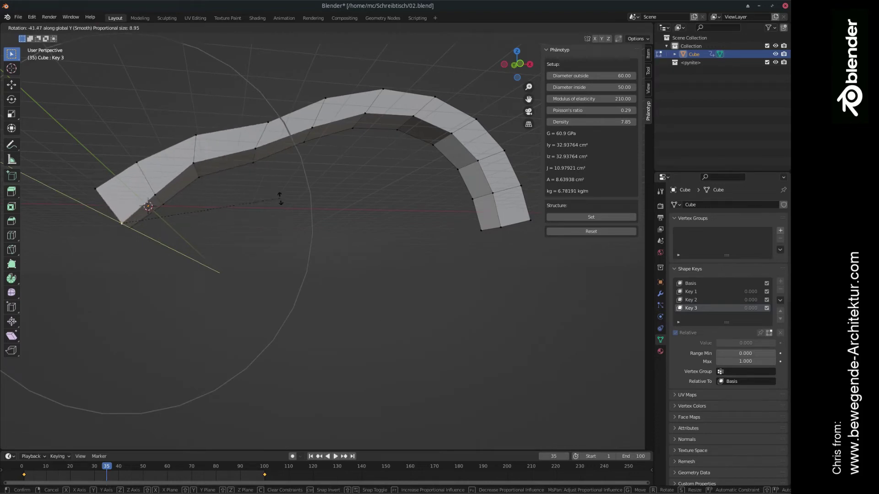
key("Tab")
middle_click_drag(280, 204, 330, 249)
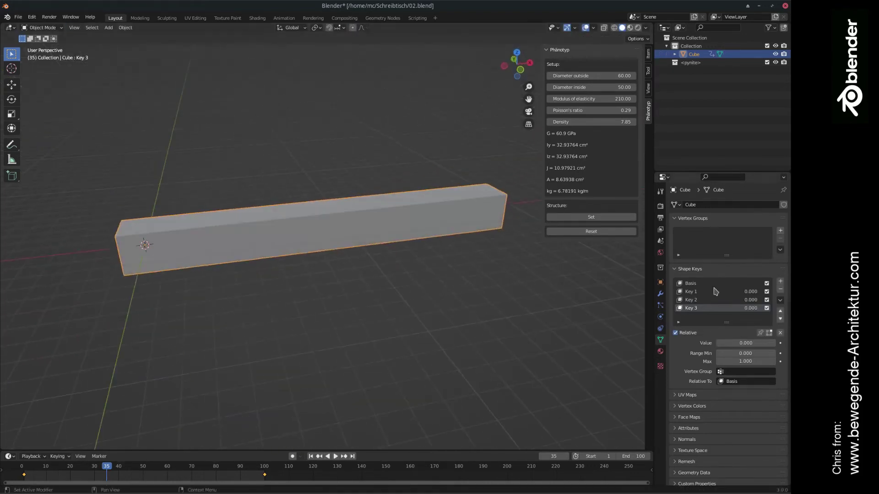
Add Key 4 and pull a middle bottom vertex down along Z into a V-shaped sag.
left_click(780, 281)
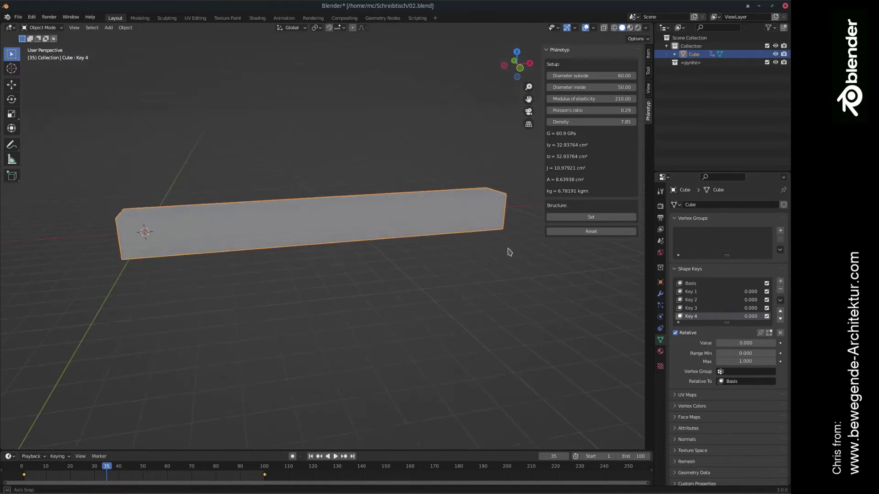
key("Tab")
middle_click_drag(509, 252, 374, 226)
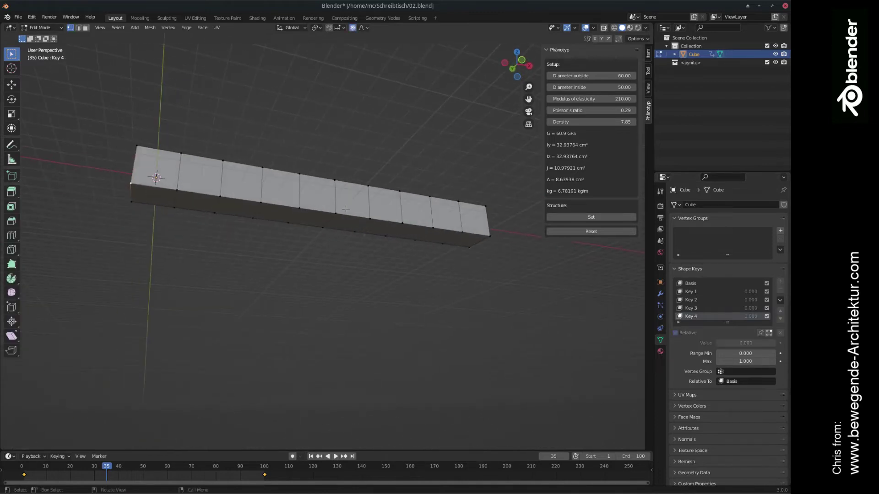
left_click(322, 228)
key("g")
key("z")
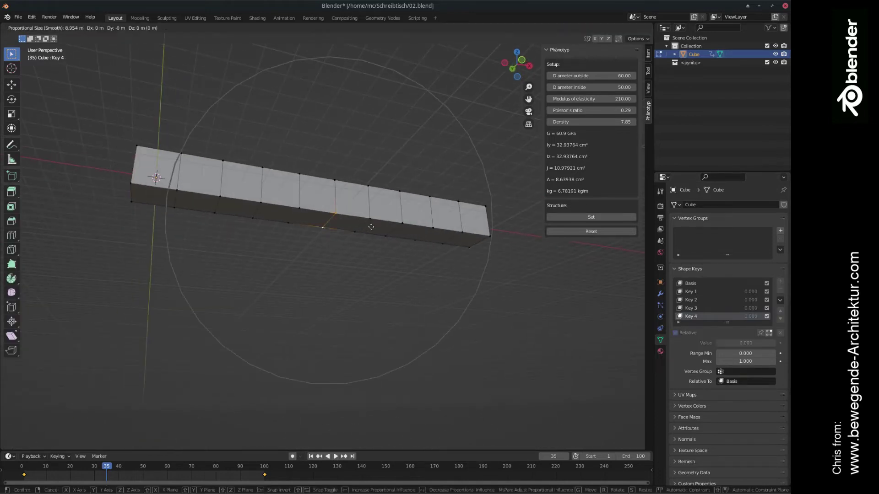
scroll(368, 327, "down", 1)
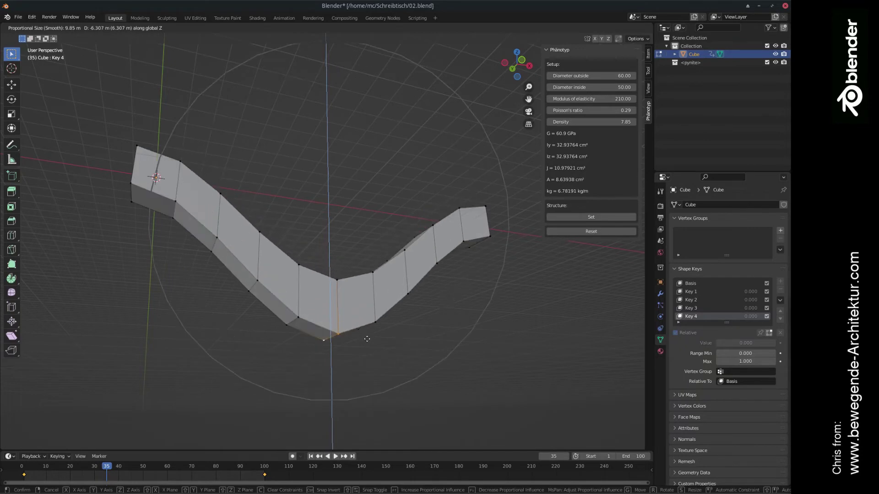
left_click(367, 343)
middle_click_drag(367, 343, 382, 336)
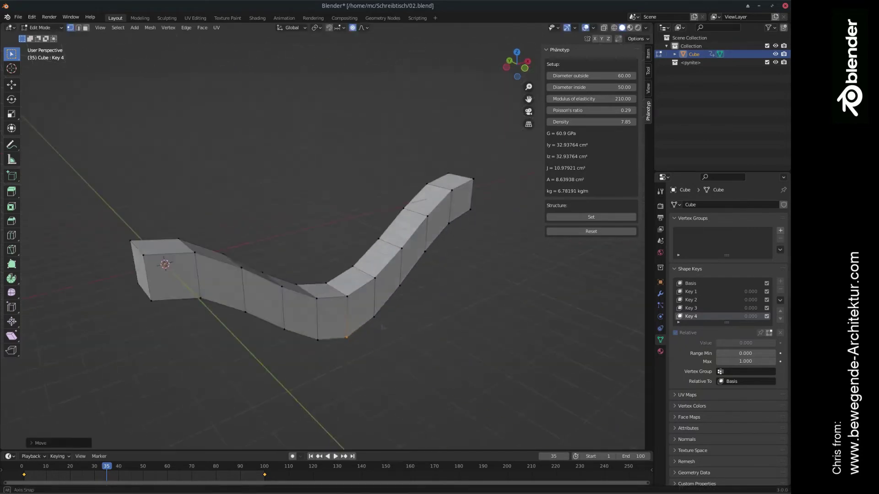
key("Tab")
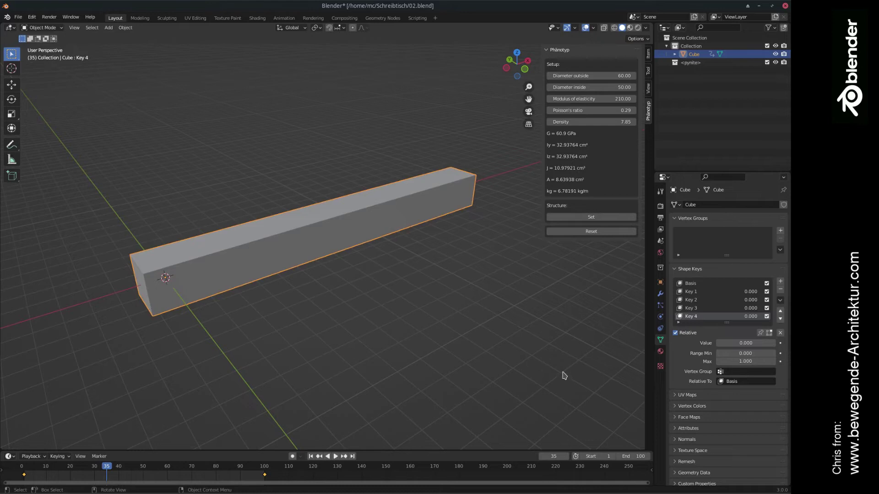
Select Basis, then Key 1, and enlarge the Shape Keys list to show all five keys.
left_click(699, 285)
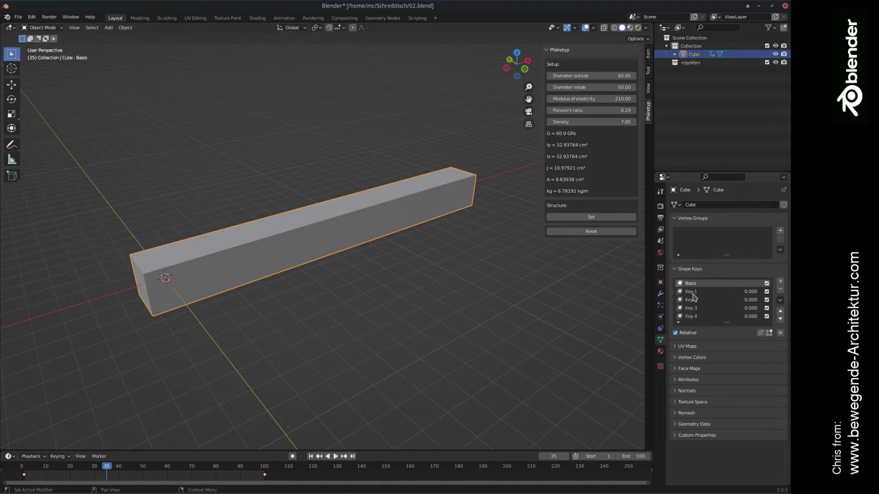
left_click(692, 292)
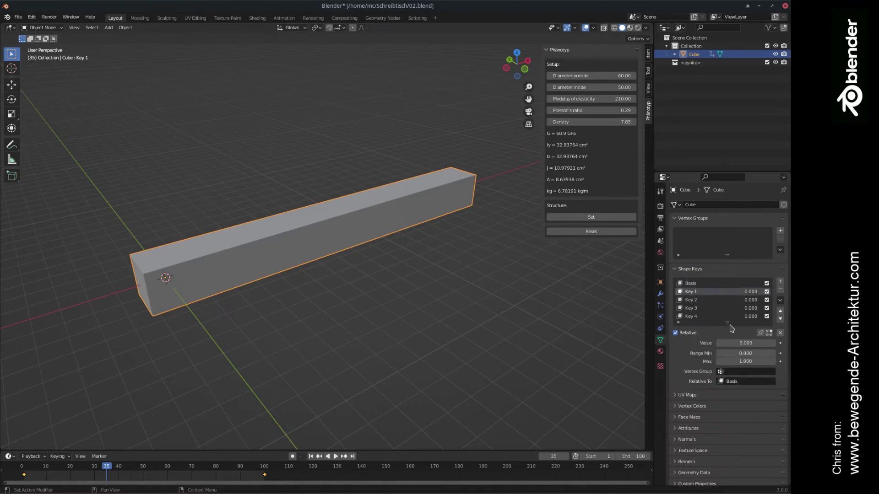
mouse_move(726, 323)
left_mouse_down()
mouse_move(726, 356)
mouse_move(727, 340)
left_mouse_up()
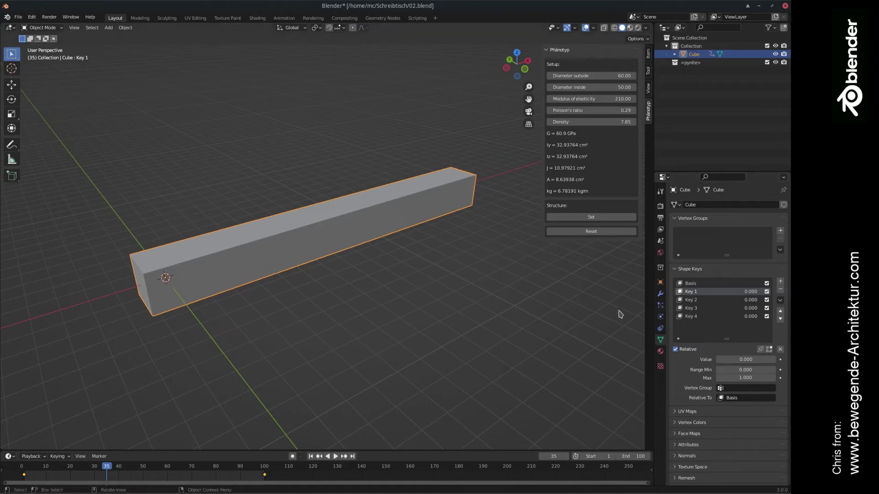
middle_click_drag(478, 288, 506, 263)
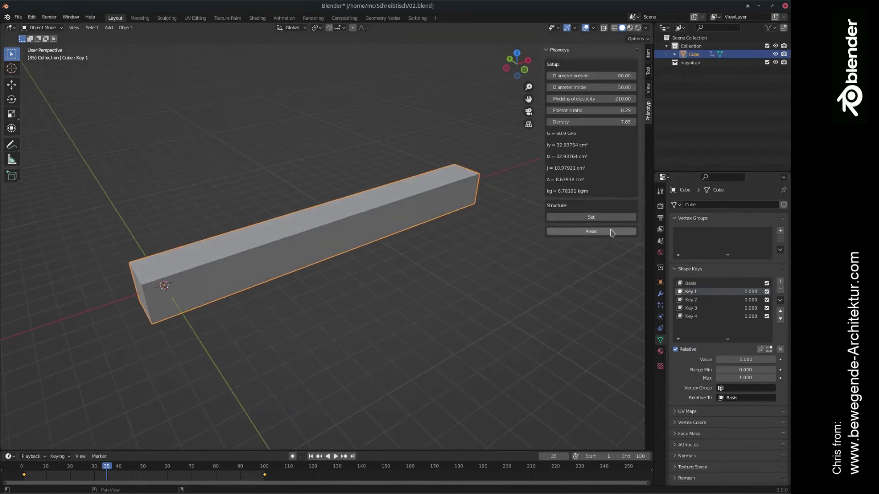
Set the beam as the Phaenotyp structure and circle-select the vertices at one end.
left_click(569, 218)
middle_click_drag(348, 293, 198, 300)
key("a")
key("alt+a")
key("c")
mouse_move(198, 300)
left_mouse_down()
mouse_move(136, 286)
mouse_move(183, 304)
left_mouse_up()
key("Escape")
Circle-select the other end's vertices and set the four selected vertices as supports.
middle_click_drag(183, 304, 252, 309)
key("c")
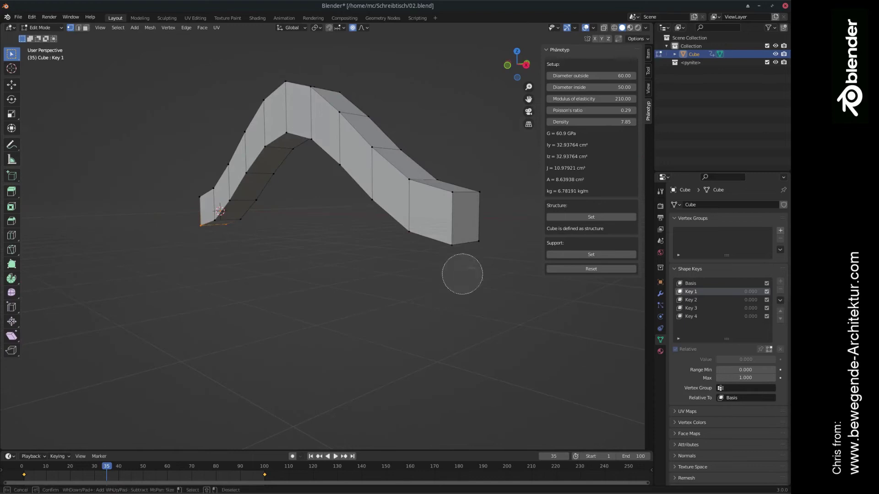
key("Escape")
mouse_move(436, 255)
middle_mouse_down()
mouse_move(465, 277)
mouse_move(530, 263)
middle_mouse_up()
left_click(578, 255)
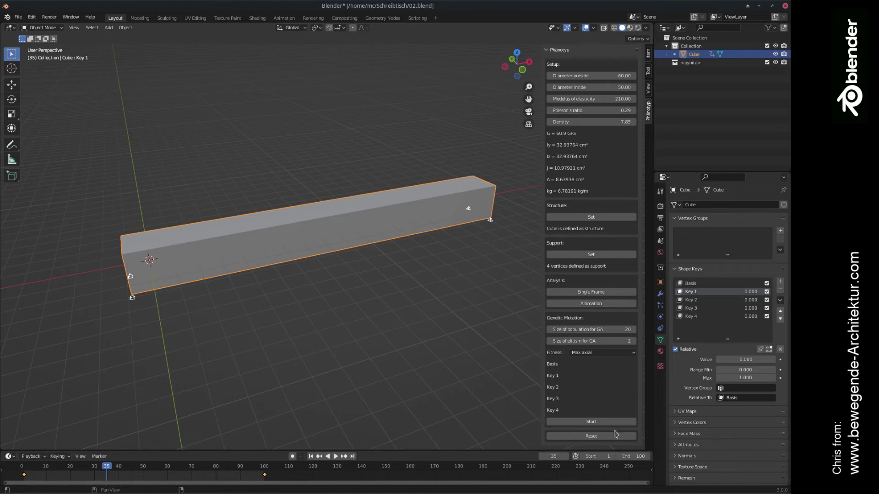
Start the genetic mutation and follow its five generations in the terminal until it reports done.
left_click(590, 425)
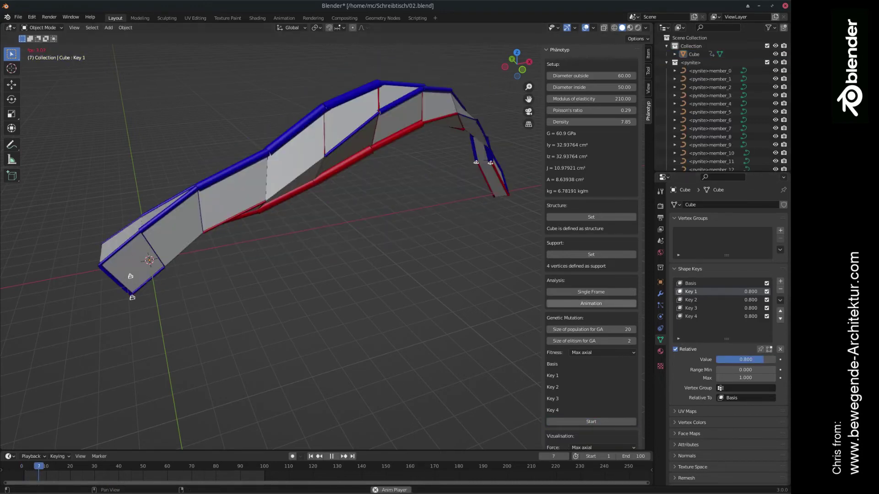
left_click(413, 487)
left_click_drag(702, 203, 683, 204)
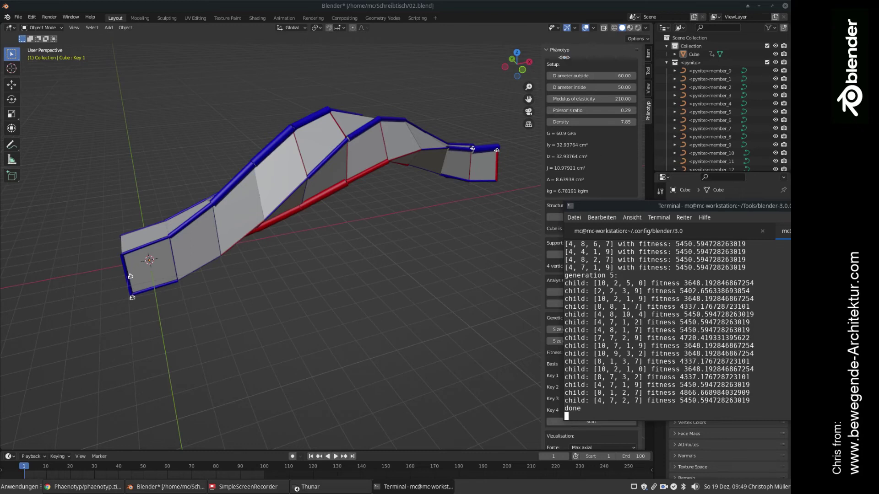
Hide the terminal and orbit to inspect the beam with Keys 1–2 at 1.000 and Key 4 at 0.400.
left_click(333, 218)
mouse_move(333, 218)
middle_mouse_down()
mouse_move(288, 192)
mouse_move(327, 225)
mouse_move(372, 239)
mouse_move(333, 224)
middle_mouse_up()
middle_click(603, 212)
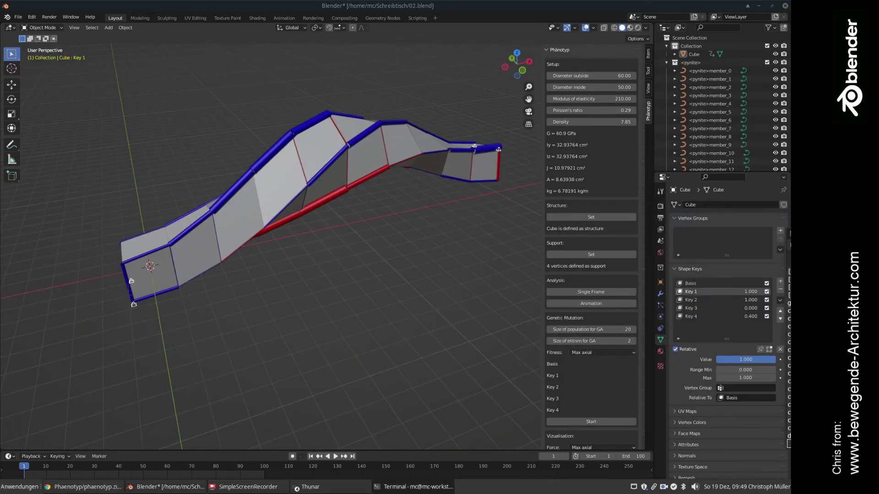
middle_click_drag(260, 156, 282, 163)
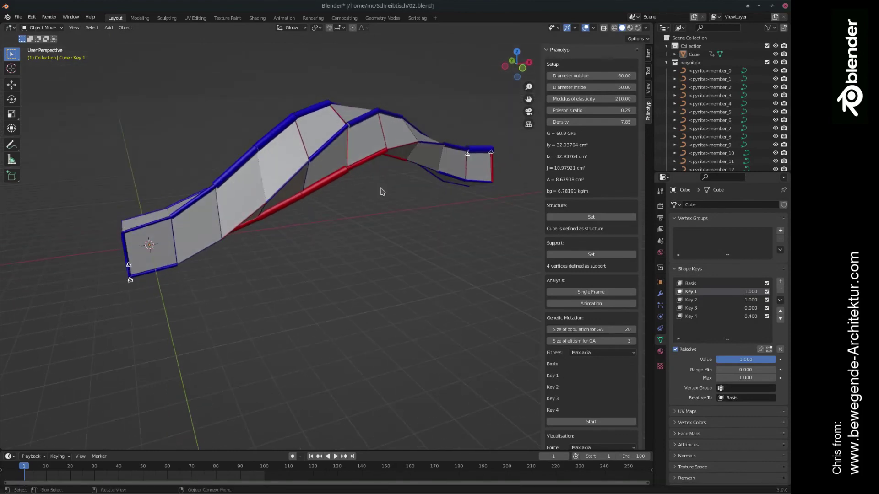
middle_click_drag(381, 189, 362, 210)
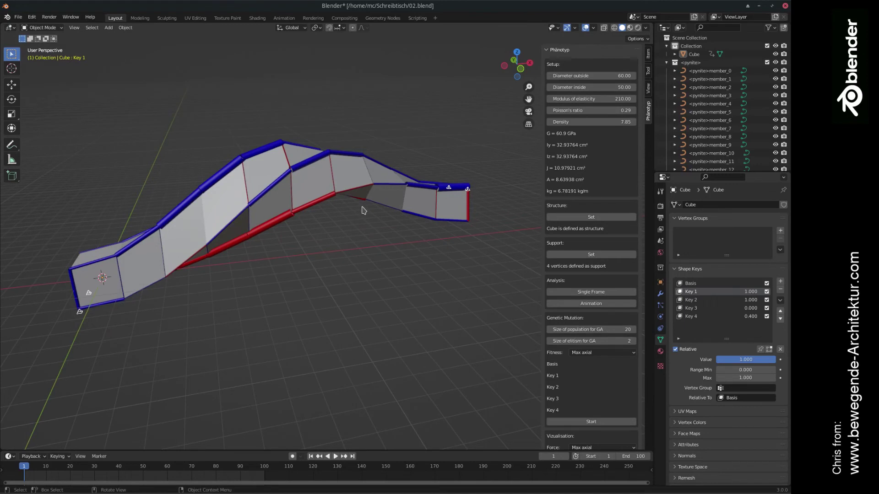